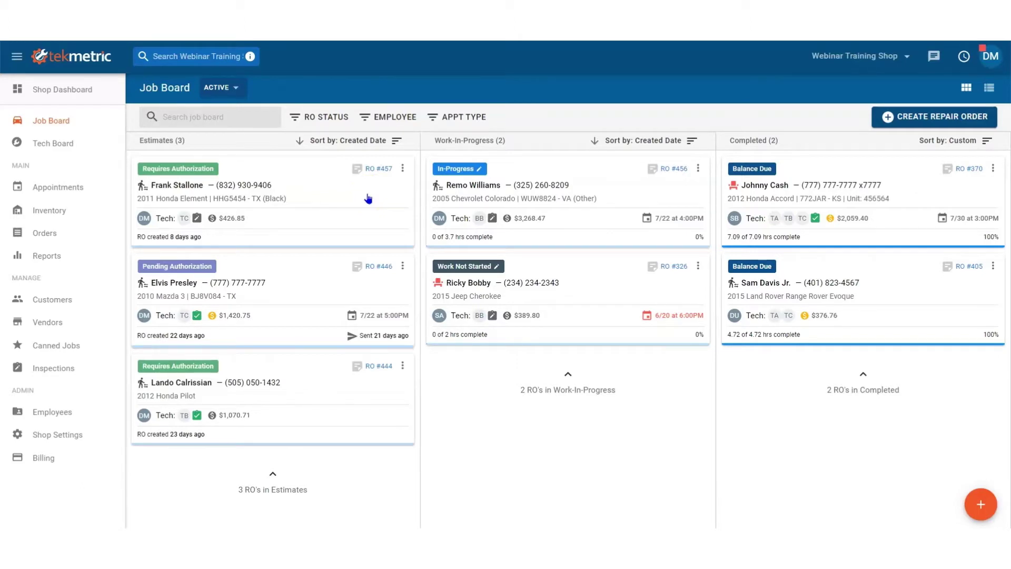
# Step: Show the Appointments daily schedule in Shop Settings: 9:00 am to 6:00 pm, 15-minute default duration
pyautogui.click(77, 435)
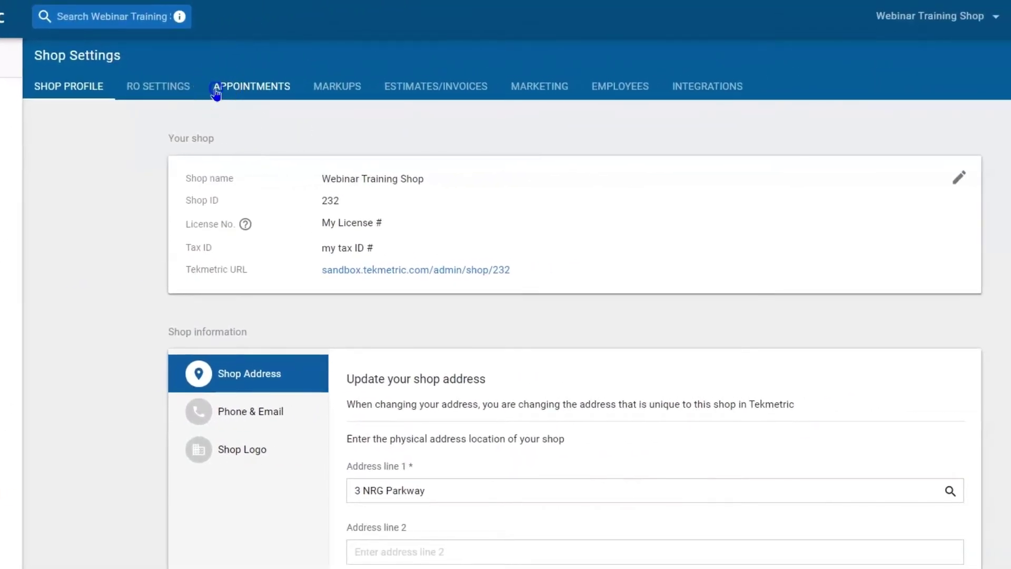
pyautogui.click(216, 93)
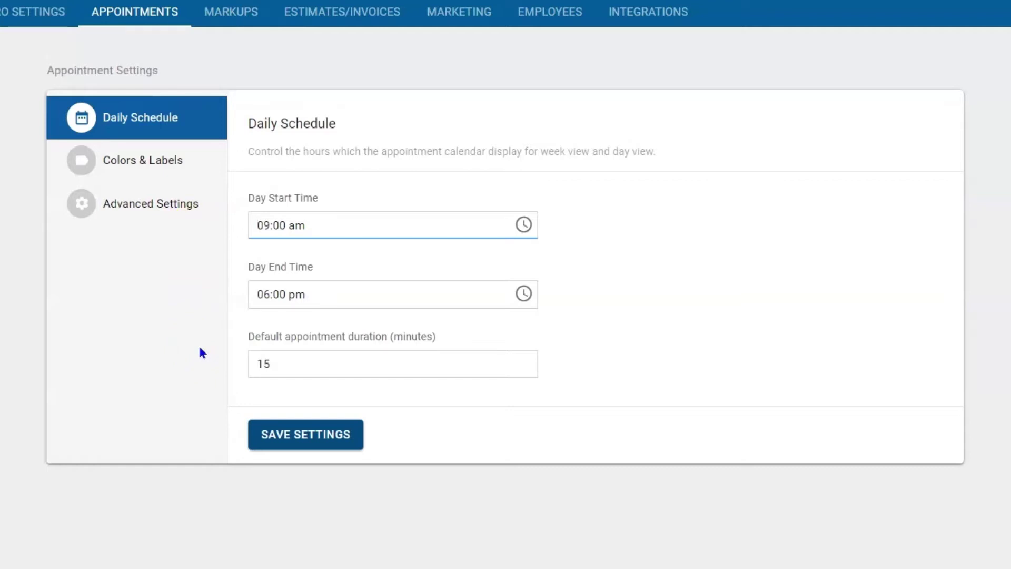
pyautogui.click(189, 312)
pyautogui.scroll(1, 150, 274)
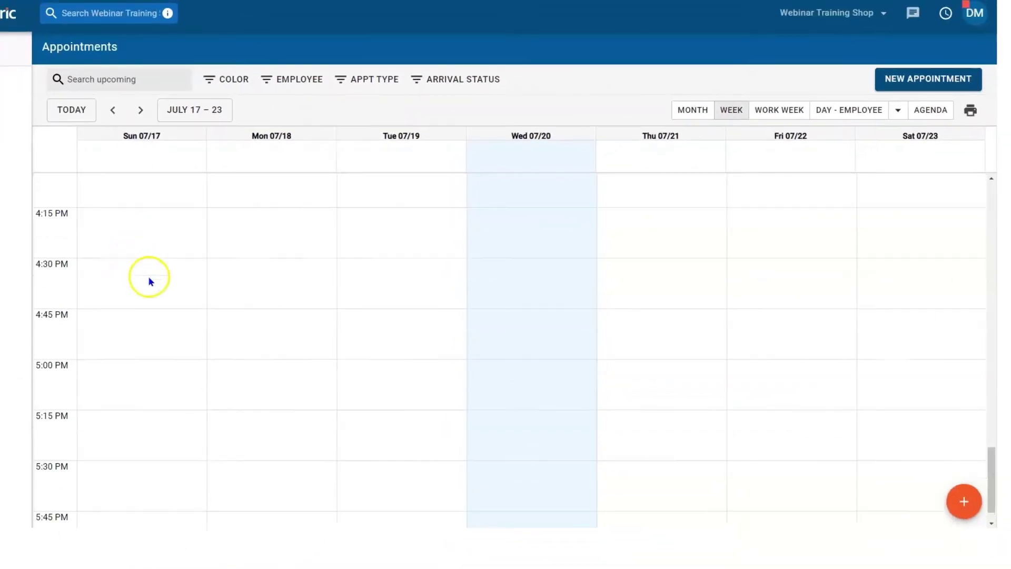
pyautogui.scroll(4, 149, 273)
pyautogui.scroll(5, 149, 273)
pyautogui.scroll(5, 149, 274)
pyautogui.scroll(4, 148, 274)
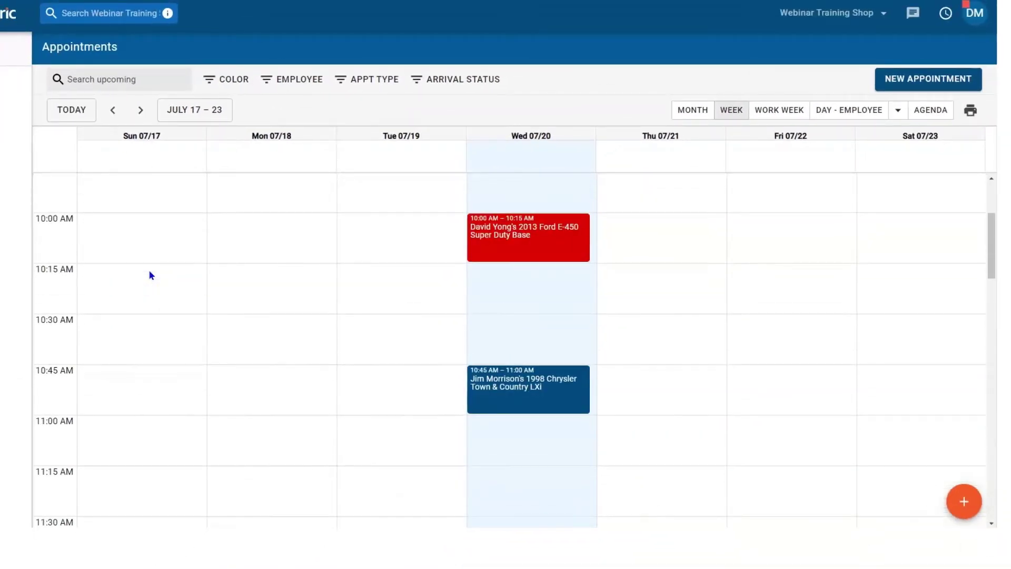
pyautogui.scroll(1, 148, 273)
pyautogui.scroll(2, 149, 274)
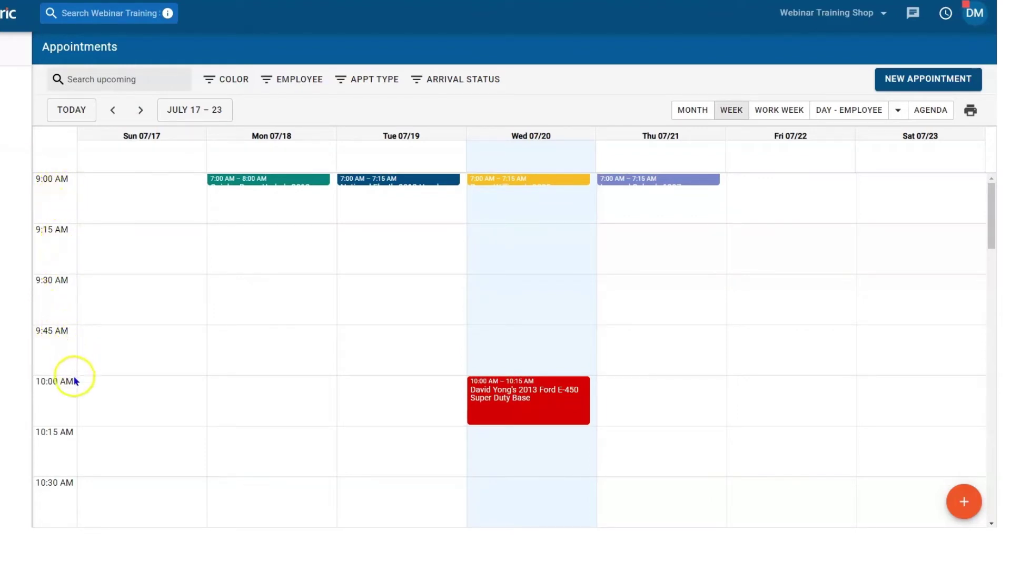
pyautogui.scroll(-3, 74, 385)
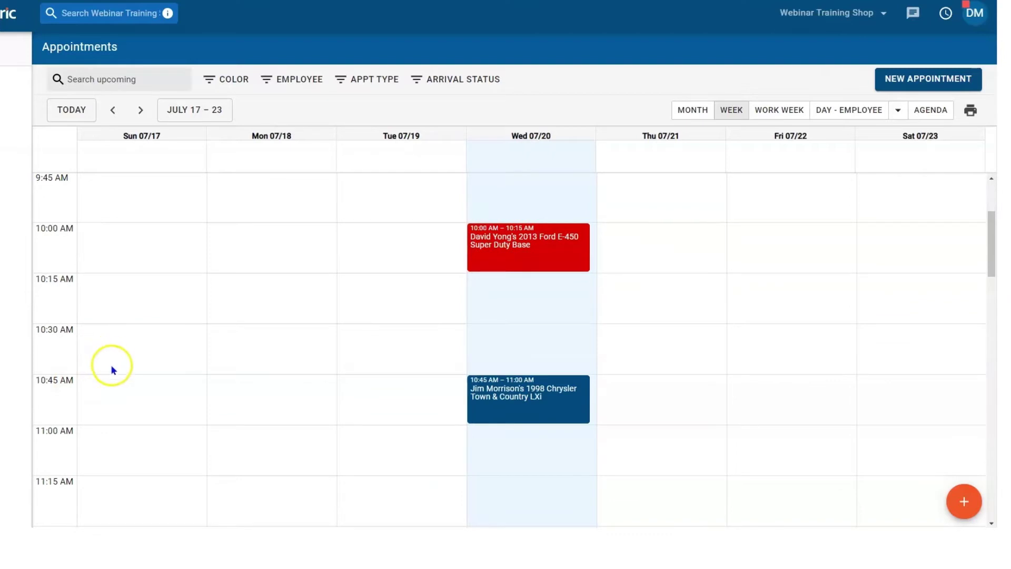
pyautogui.scroll(-4, 111, 366)
pyautogui.scroll(-5, 115, 385)
pyautogui.scroll(-4, 116, 393)
pyautogui.scroll(-3, 117, 392)
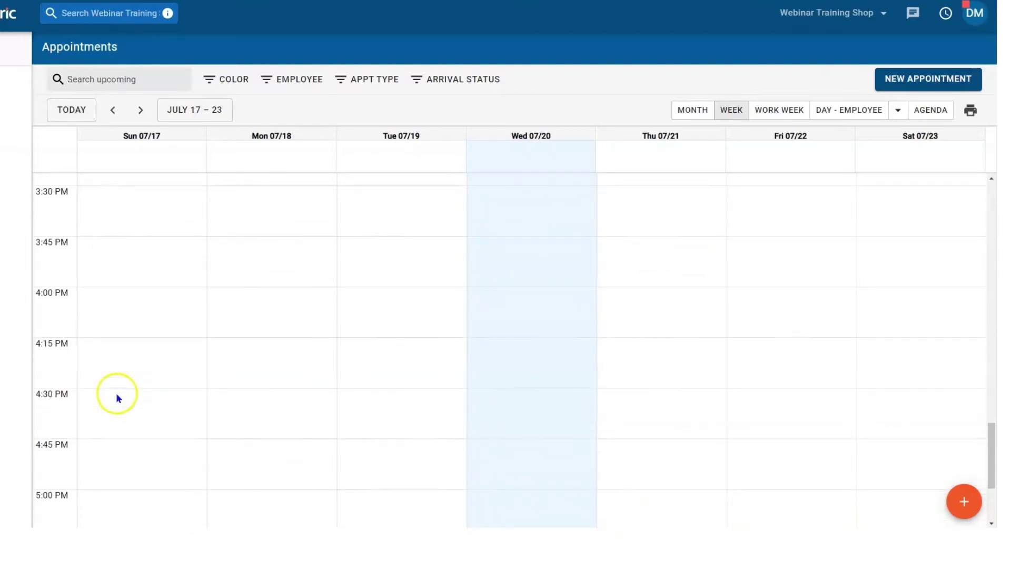
pyautogui.scroll(-2, 116, 398)
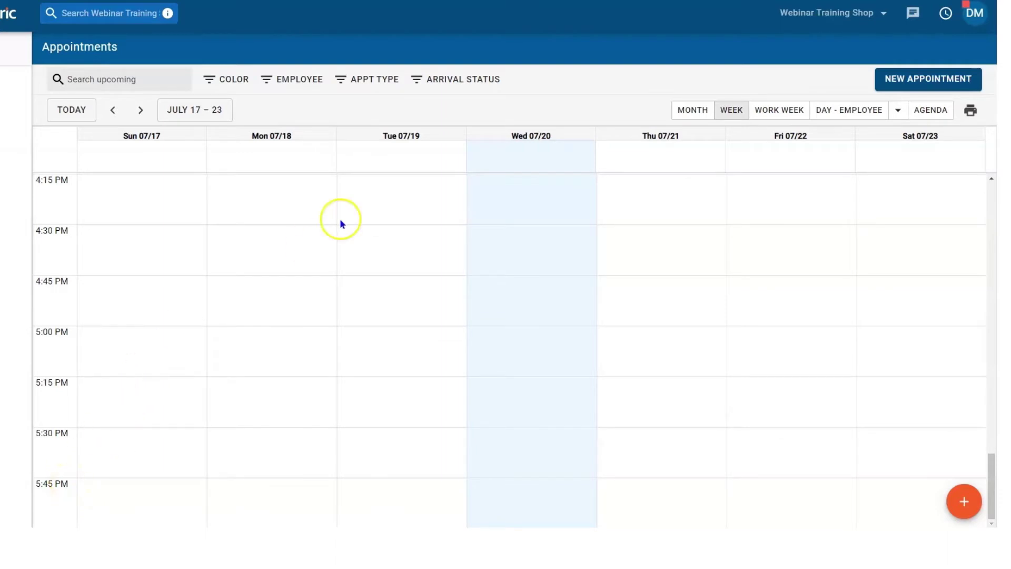
pyautogui.click(844, 110)
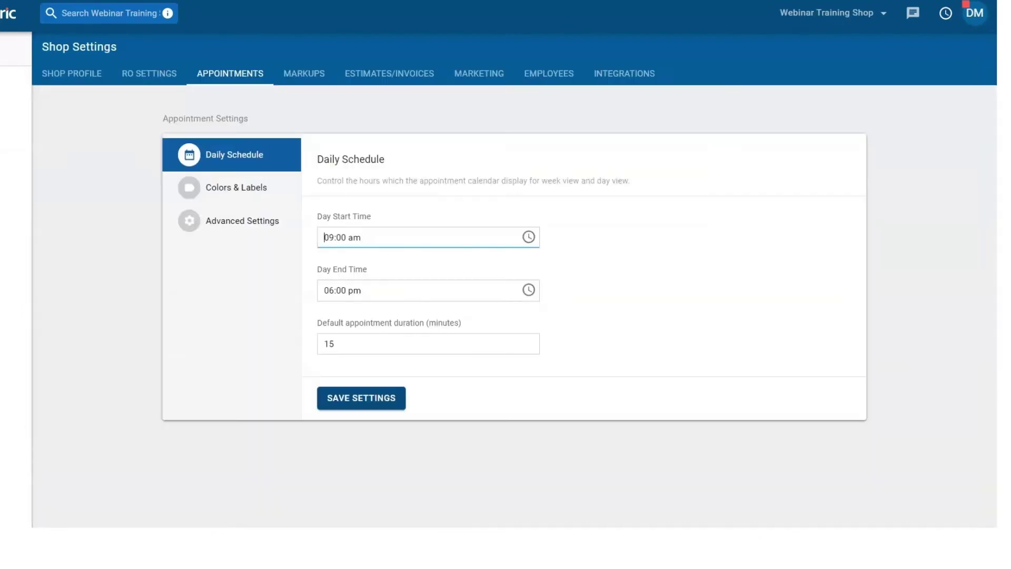
# Step: Show the Colors & Labels list of appointment color labels, with Advisor A hidden from day view
pyautogui.click(172, 182)
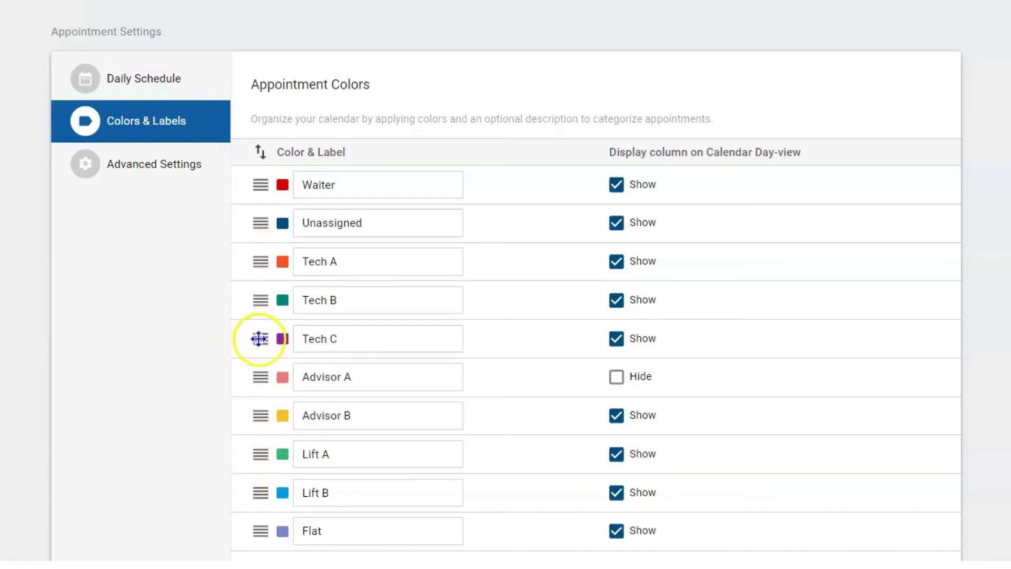
pyautogui.moveTo(260, 338); pyautogui.dragTo(254, 169)
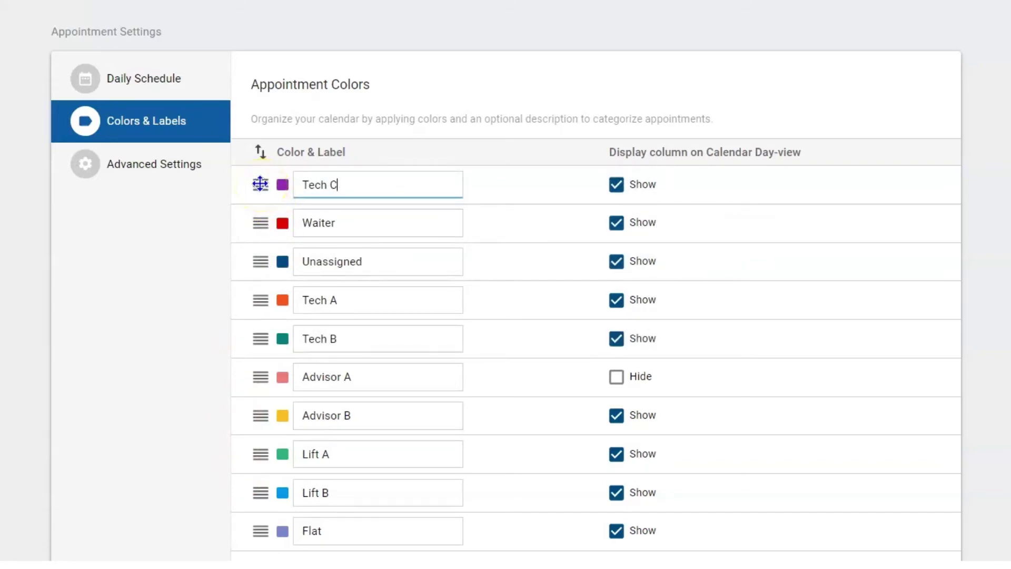
pyautogui.moveTo(261, 184); pyautogui.dragTo(271, 343)
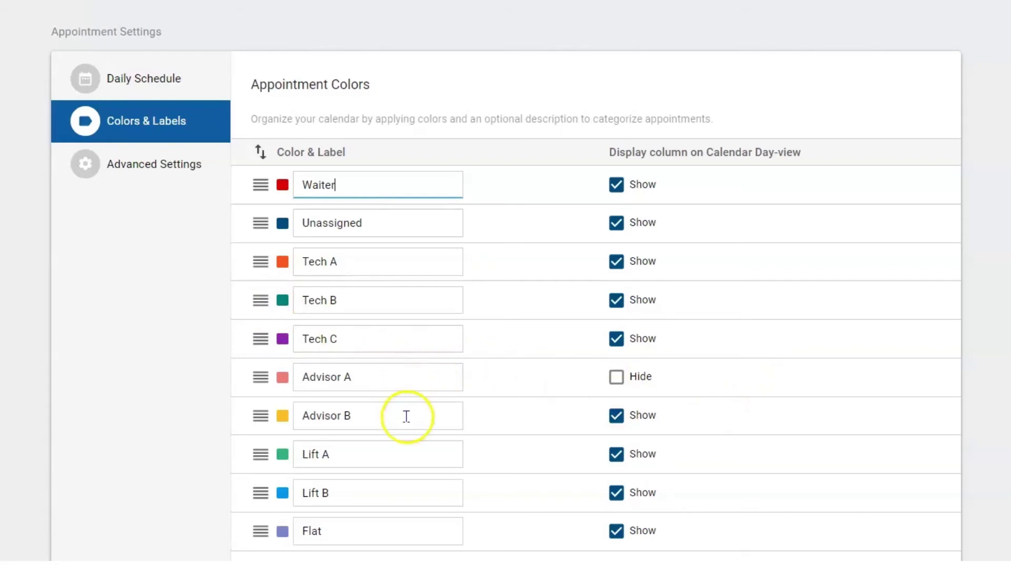
pyautogui.click(617, 416)
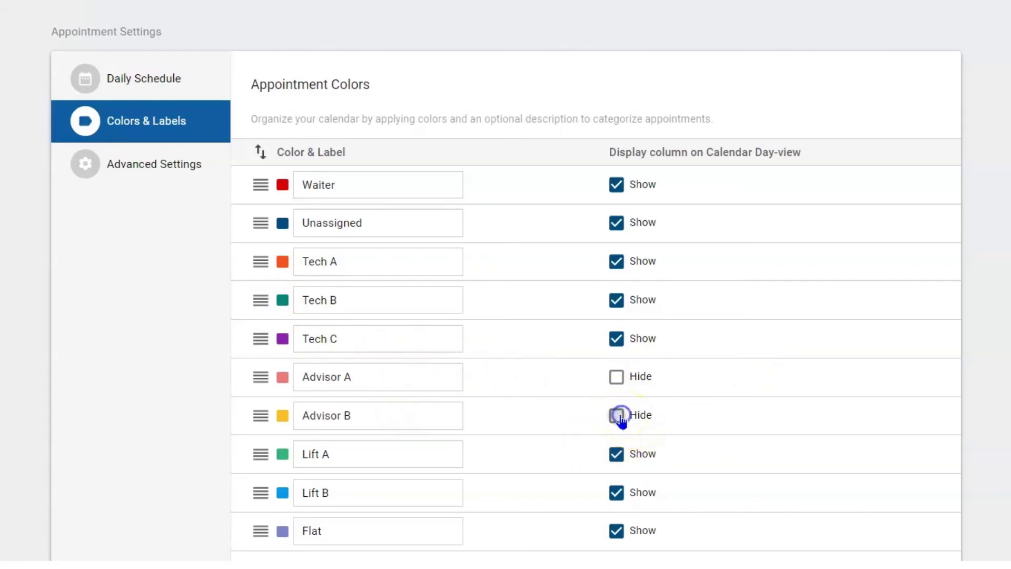
pyautogui.click(617, 416)
pyautogui.scroll(-2, 621, 440)
pyautogui.click(339, 522)
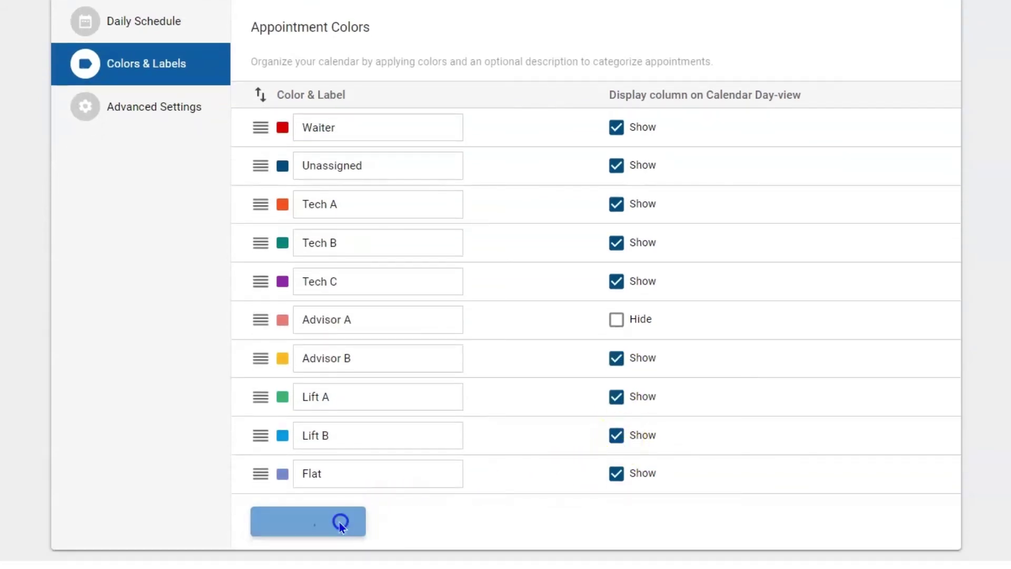
# Step: Leave 'Create appointment with each new RO' unchecked in Advanced Settings and save the settings
pyautogui.click(158, 101)
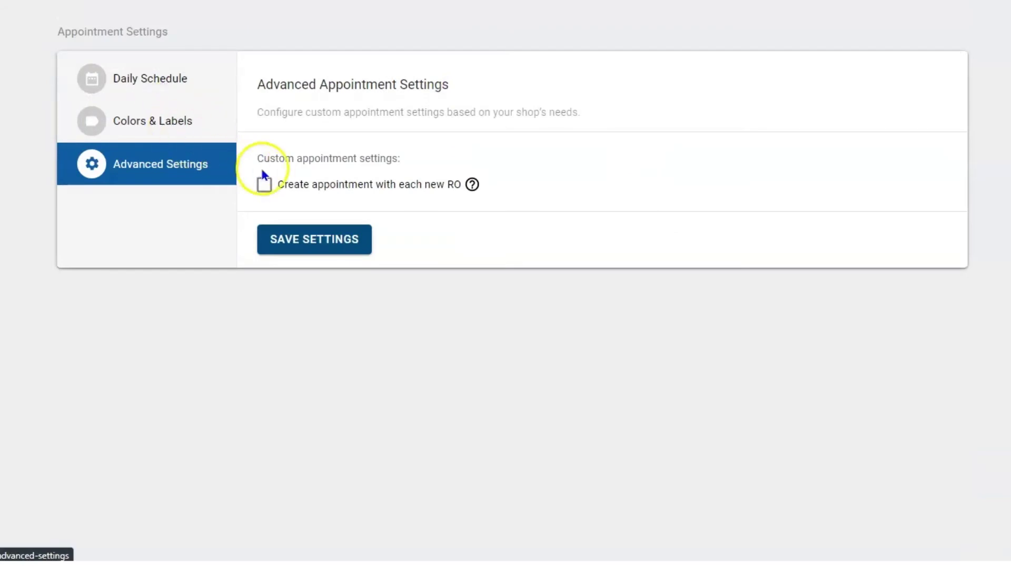
pyautogui.click(264, 184)
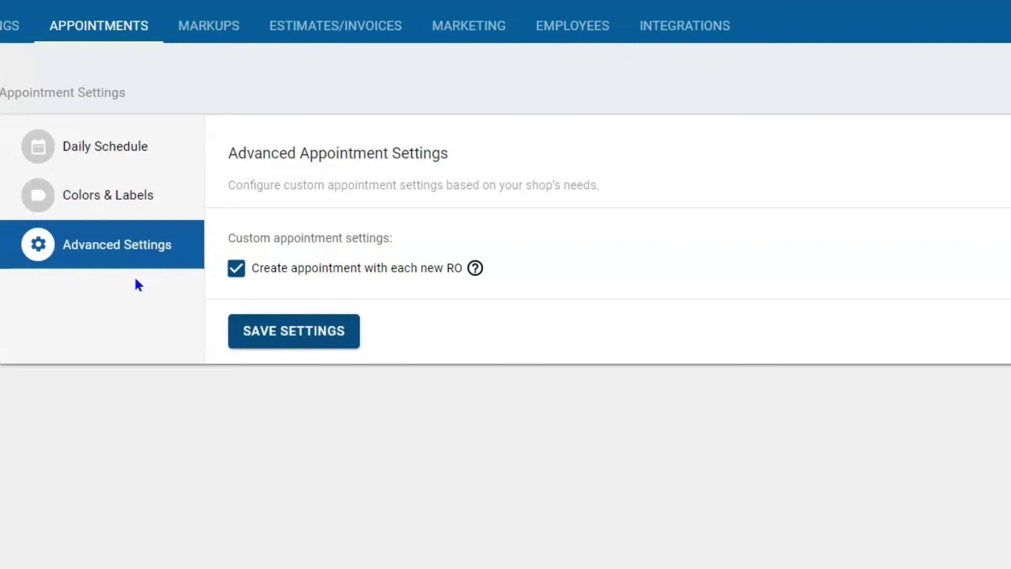
pyautogui.click(237, 269)
pyautogui.click(301, 348)
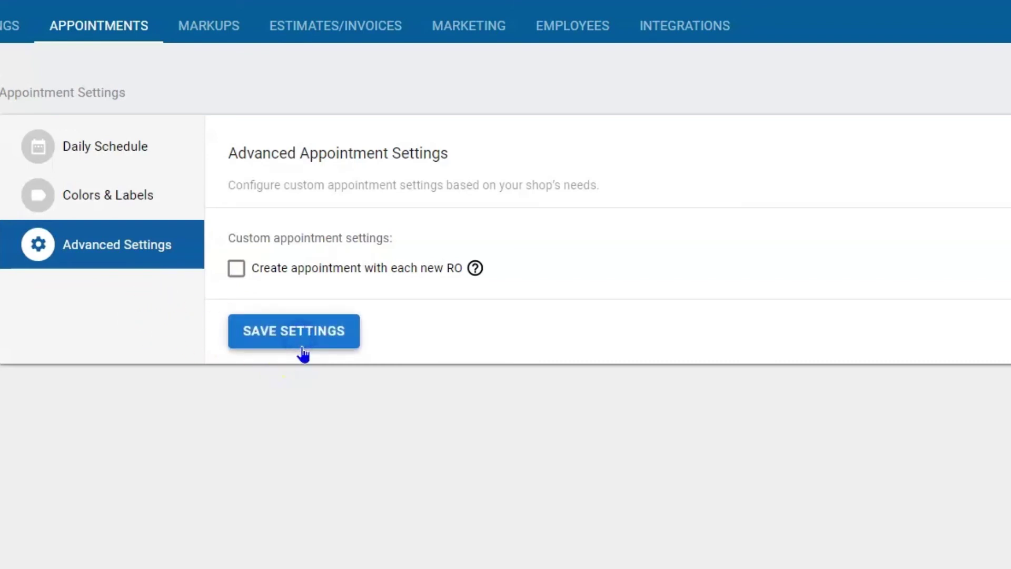